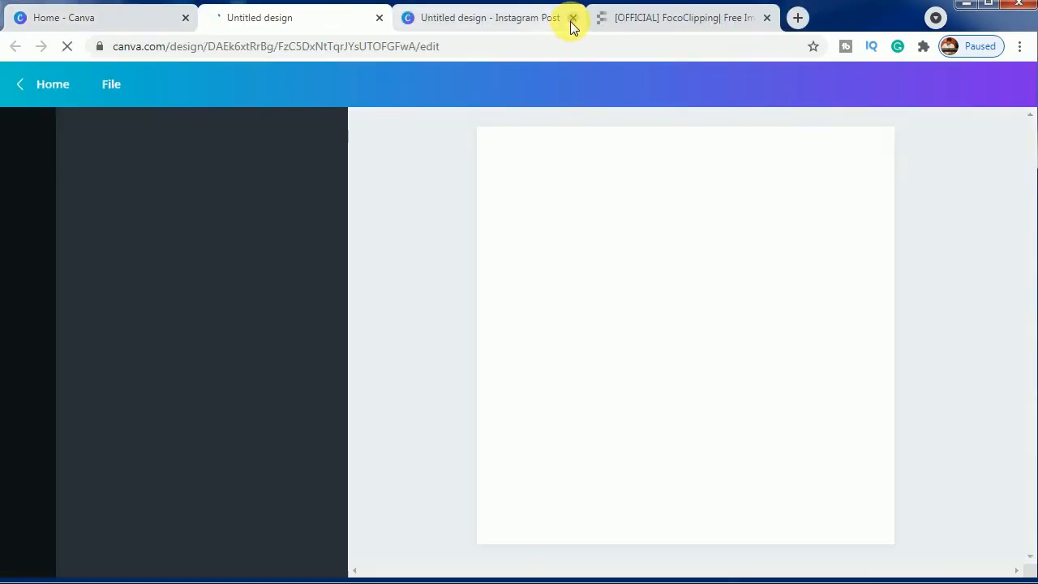
Close the duplicate Instagram Post design tab and show the uploaded images for the blank design.
click(571, 18)
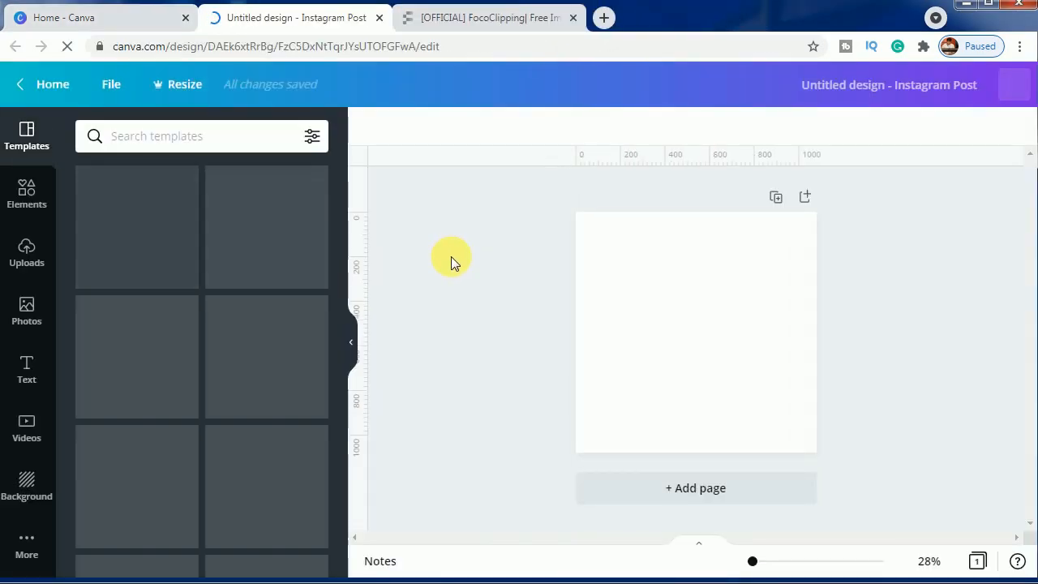
mouse_move(720, 561)
mouse_down()
mouse_move(730, 570)
mouse_move(722, 562)
mouse_up()
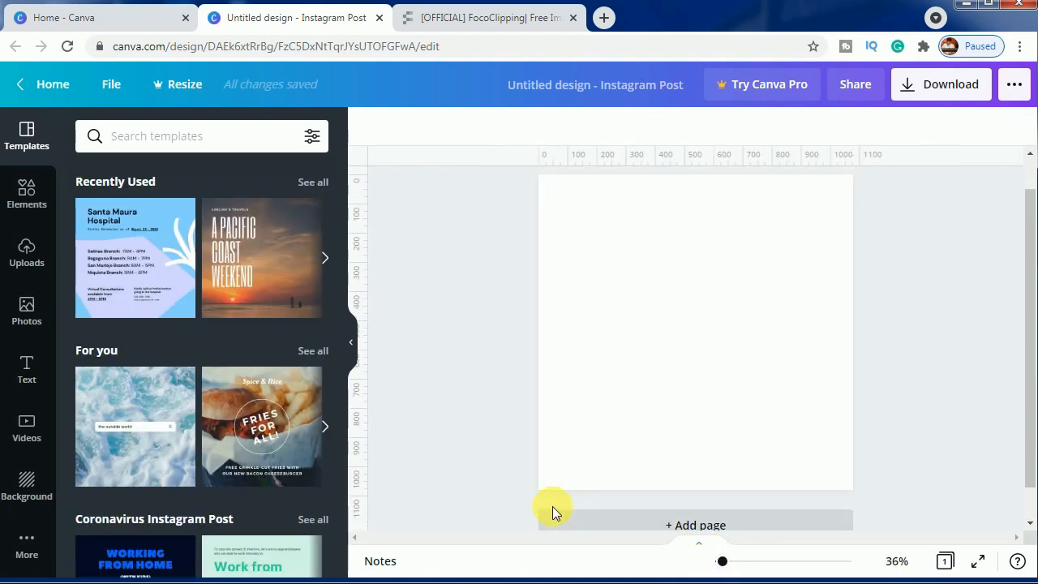
click(30, 255)
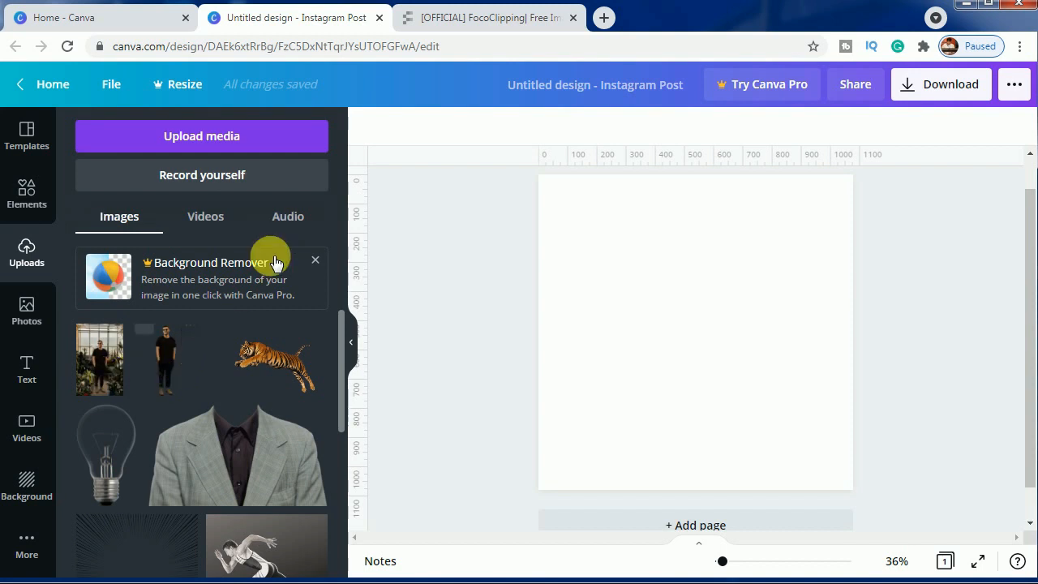
Switch to FocoClipping and upload the greenhouse photo of the man to remove its background.
click(460, 17)
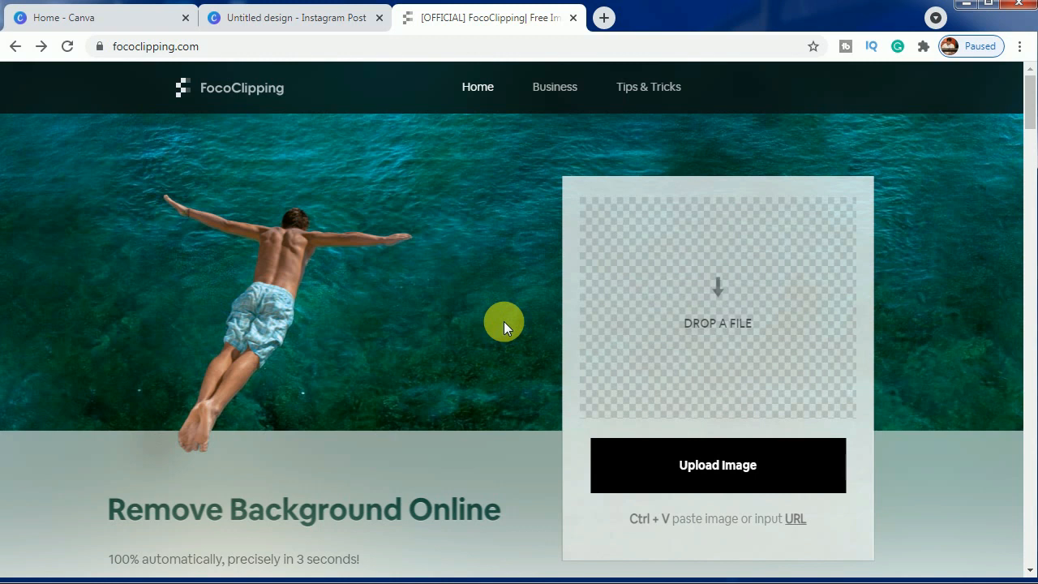
click(667, 464)
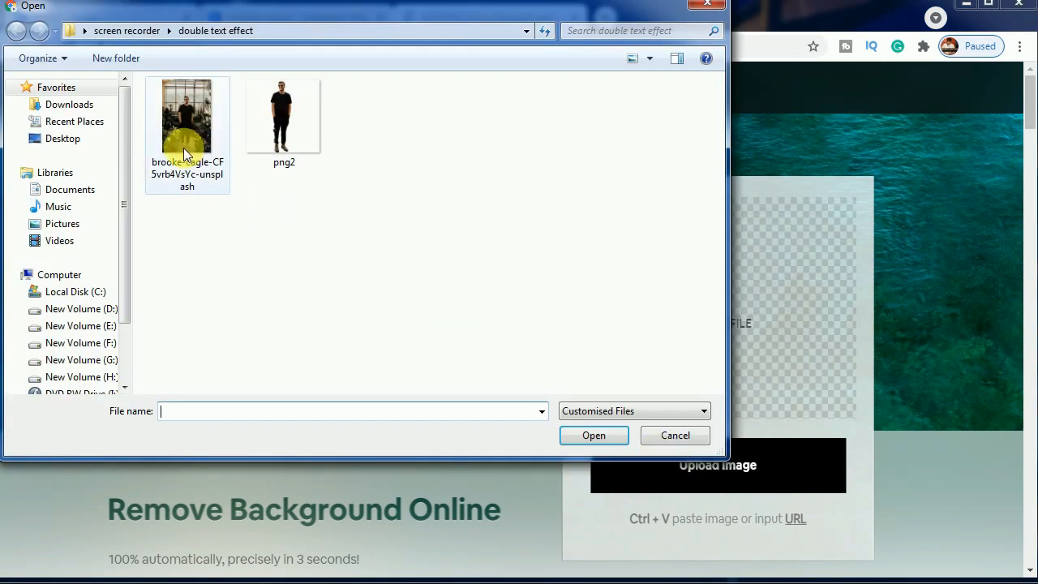
click(197, 119)
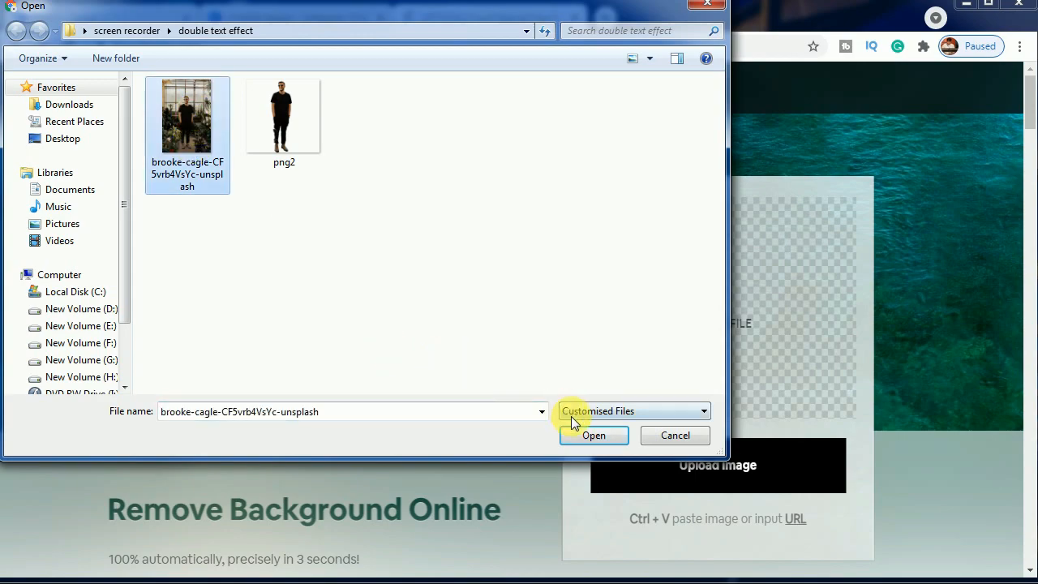
click(584, 438)
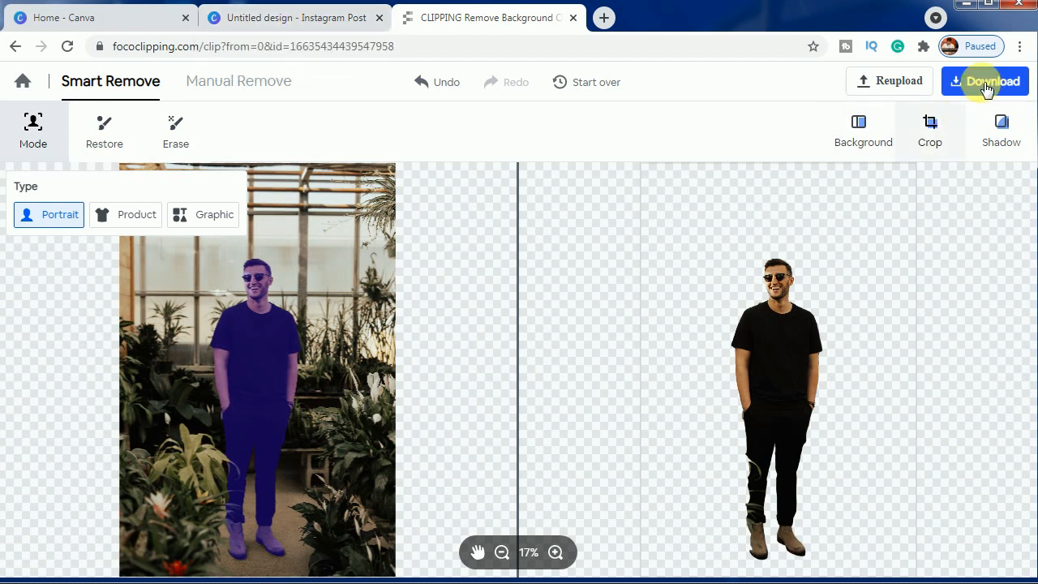
Switch back to the Canva design, add the uploaded greenhouse photo and set it as the page background.
click(285, 19)
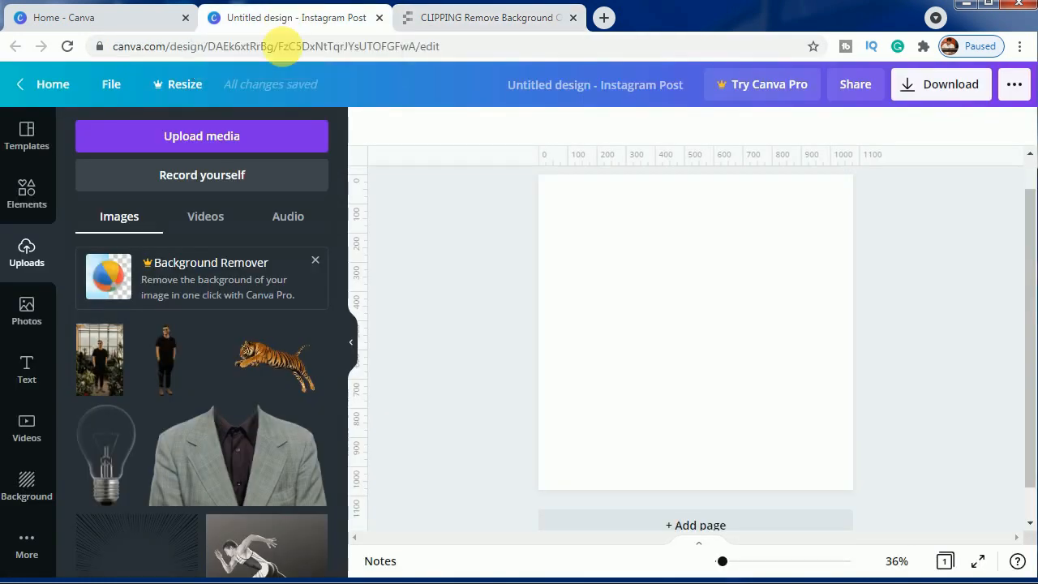
click(102, 375)
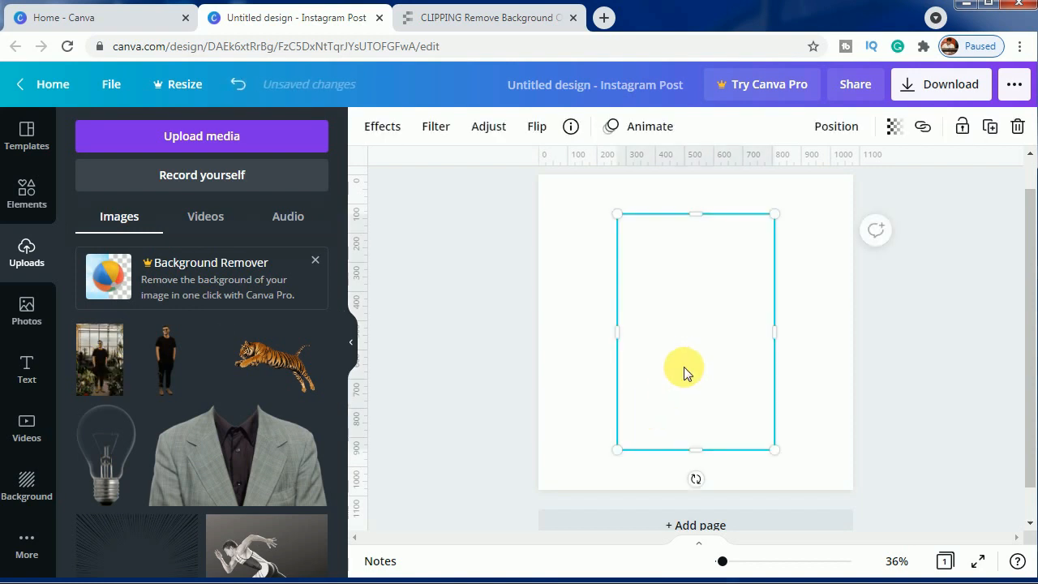
right_click(675, 342)
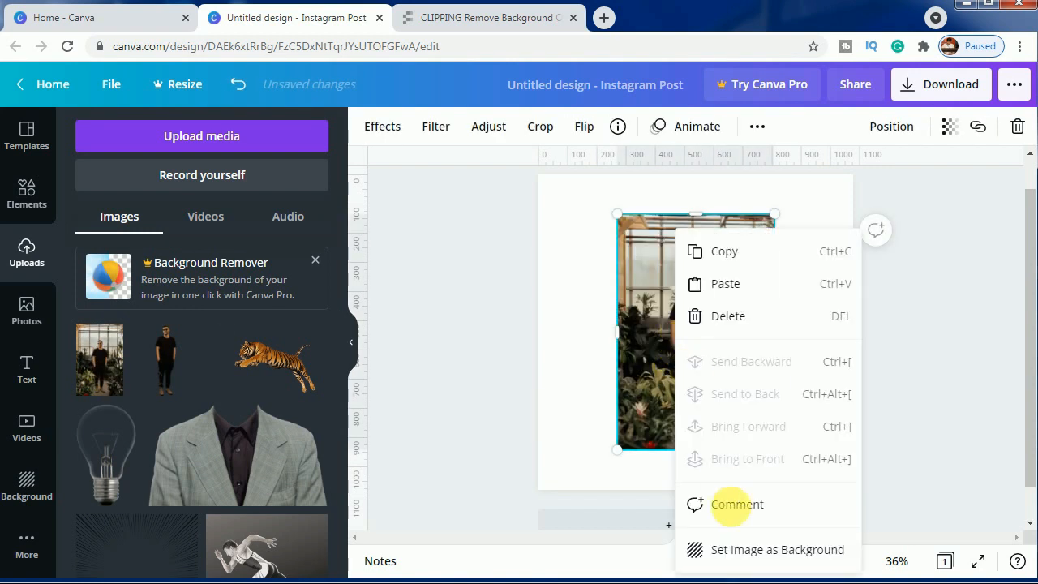
click(744, 552)
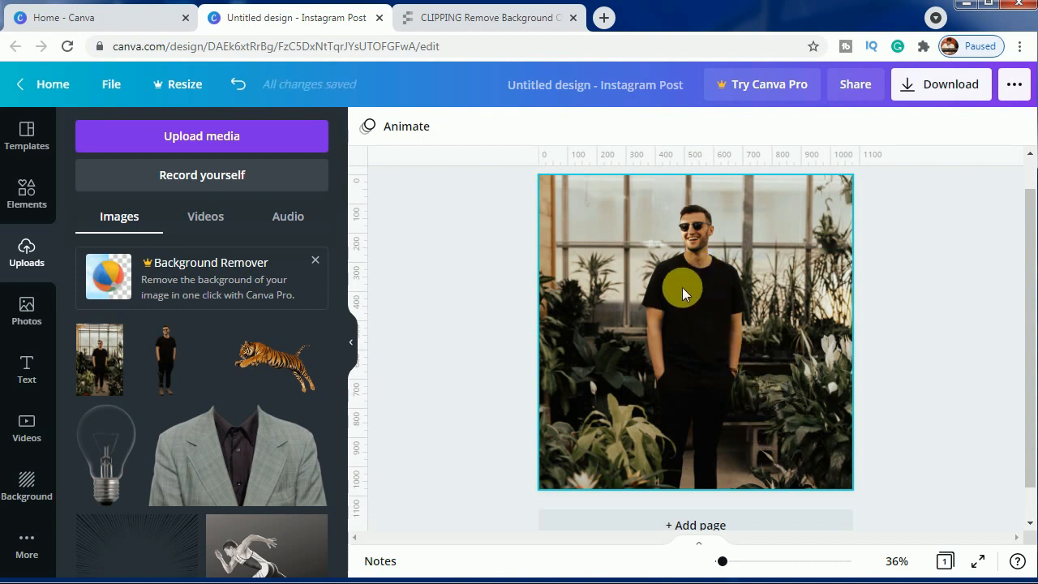
Add the cutout of the man, enlarge it to about 1,362 × 1,362 and align it exactly over the man in the background.
click(168, 359)
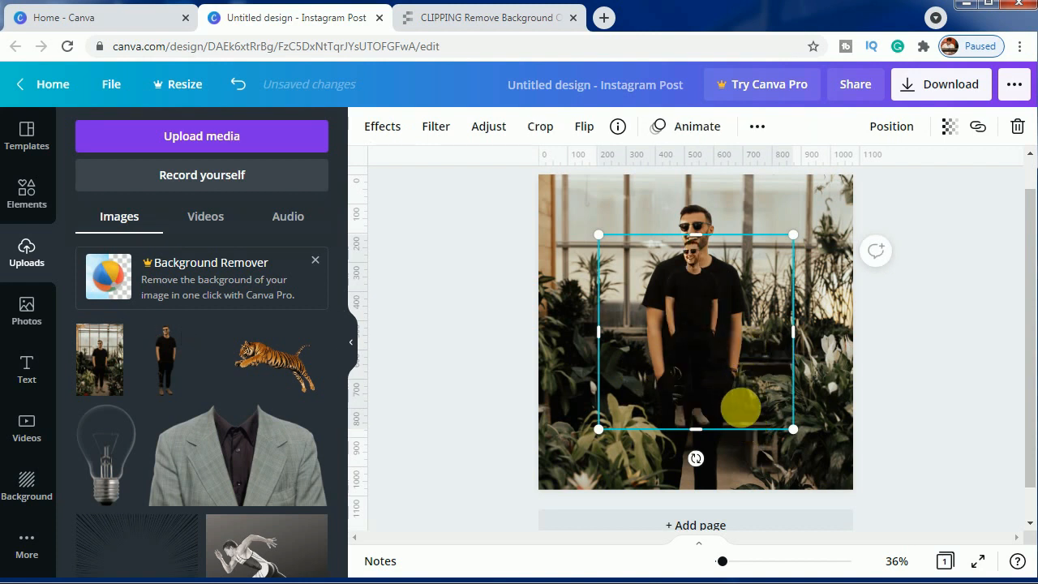
drag(793, 429, 851, 506)
drag(770, 403, 736, 382)
drag(540, 521, 458, 571)
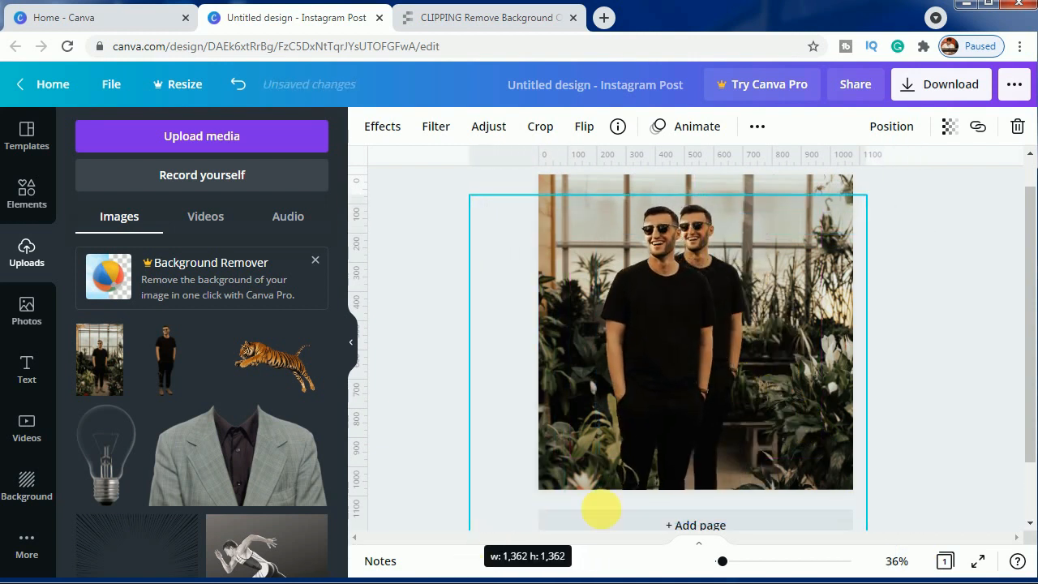
drag(697, 447, 709, 457)
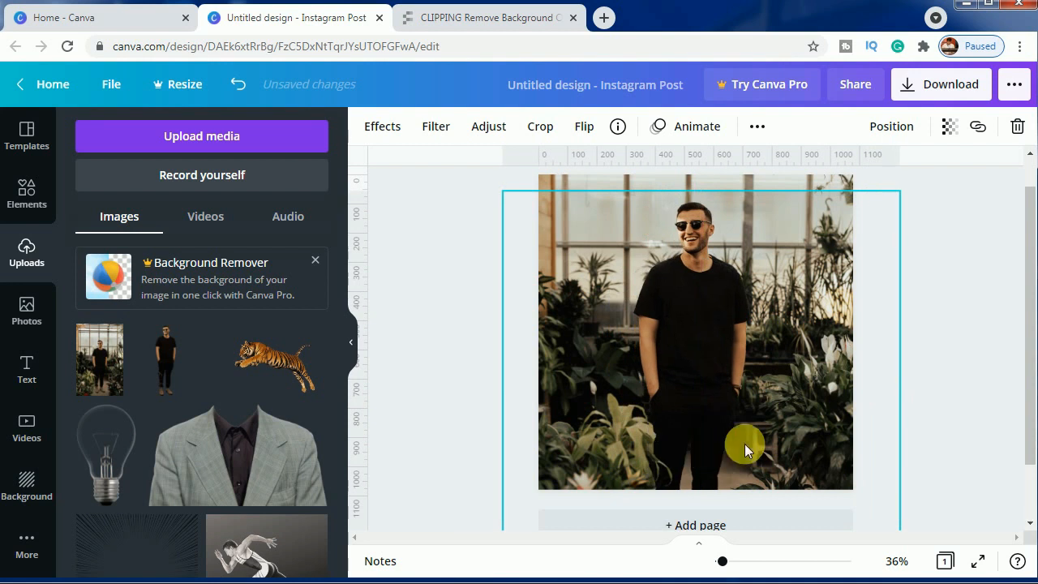
Crop both sides of the man cutout to a width of about 737, keeping only the area around him.
click(973, 399)
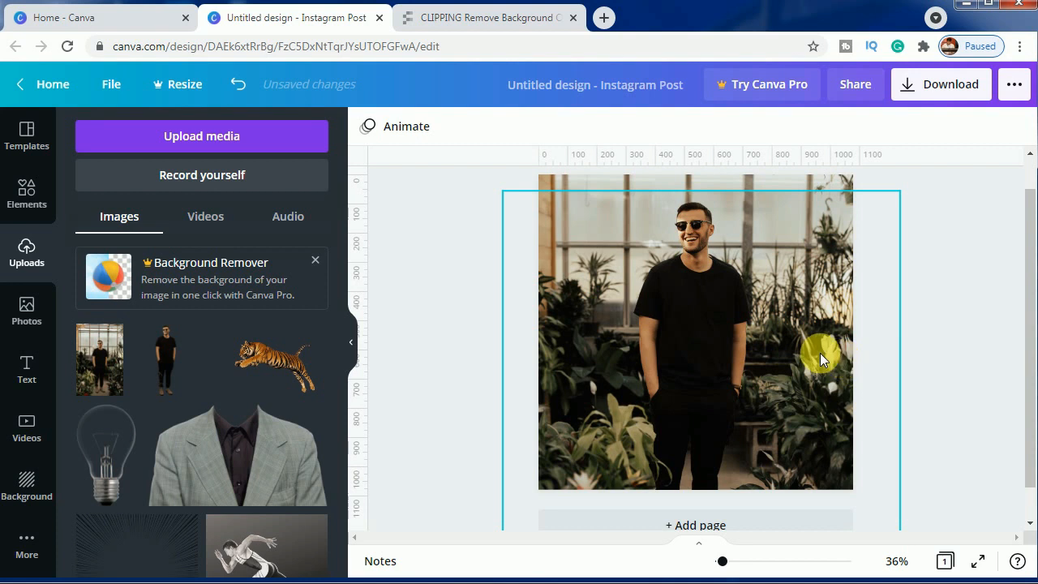
click(864, 363)
drag(912, 396, 812, 397)
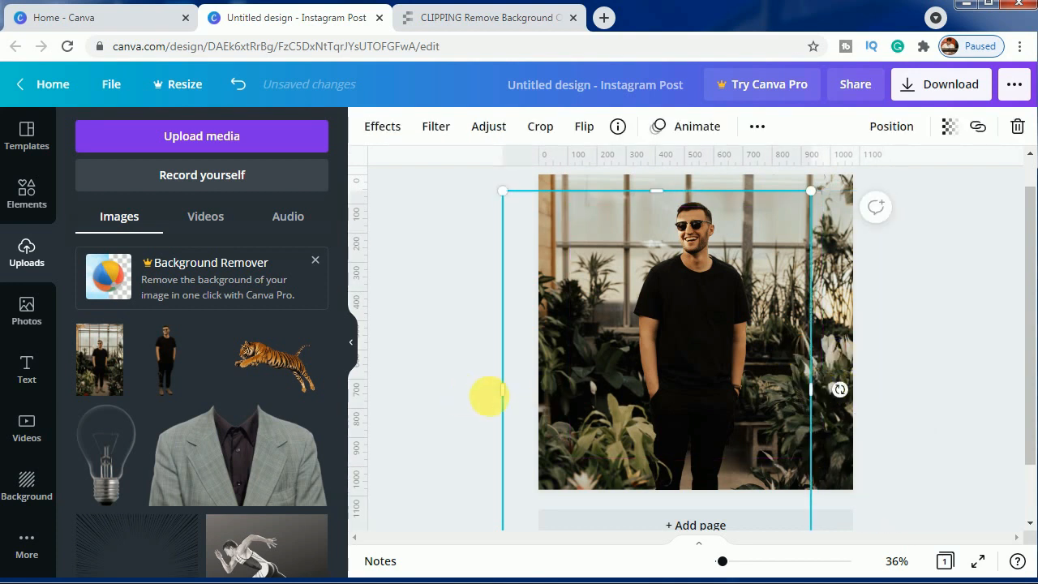
drag(507, 395, 598, 394)
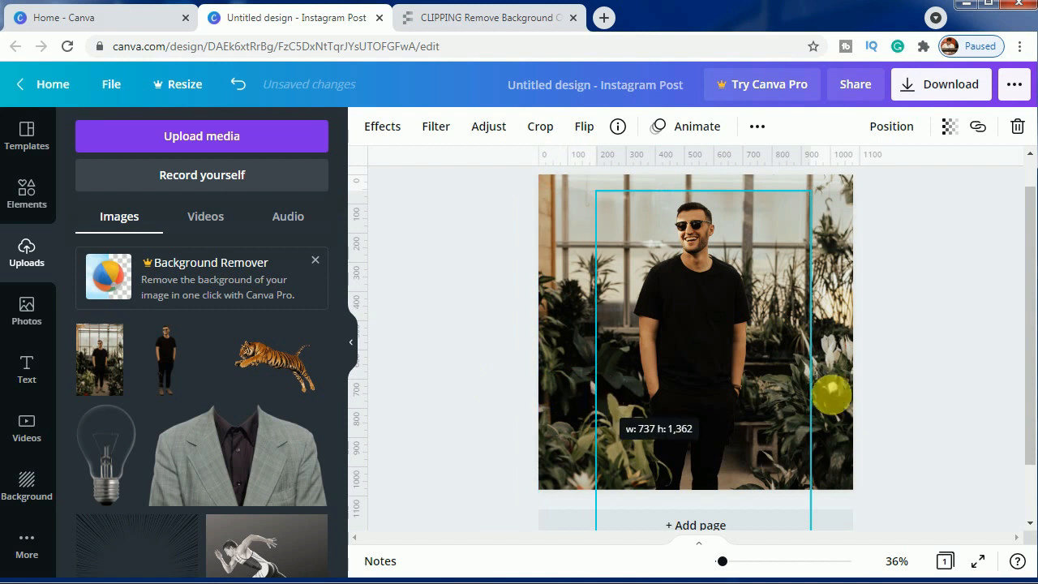
click(942, 395)
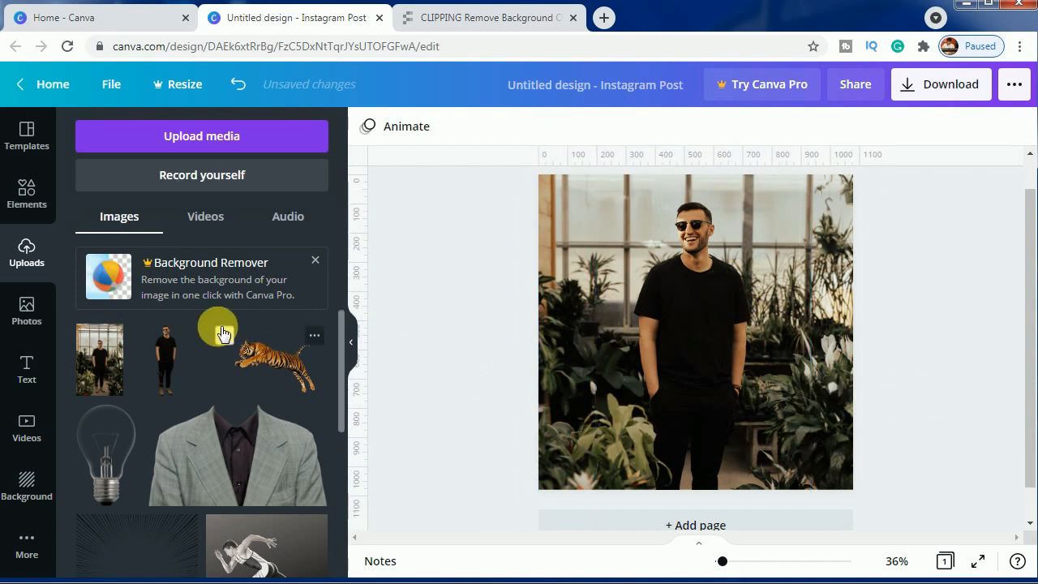
Add a heading reading DOUBLE TEXT, with the two words on separate lines.
click(26, 366)
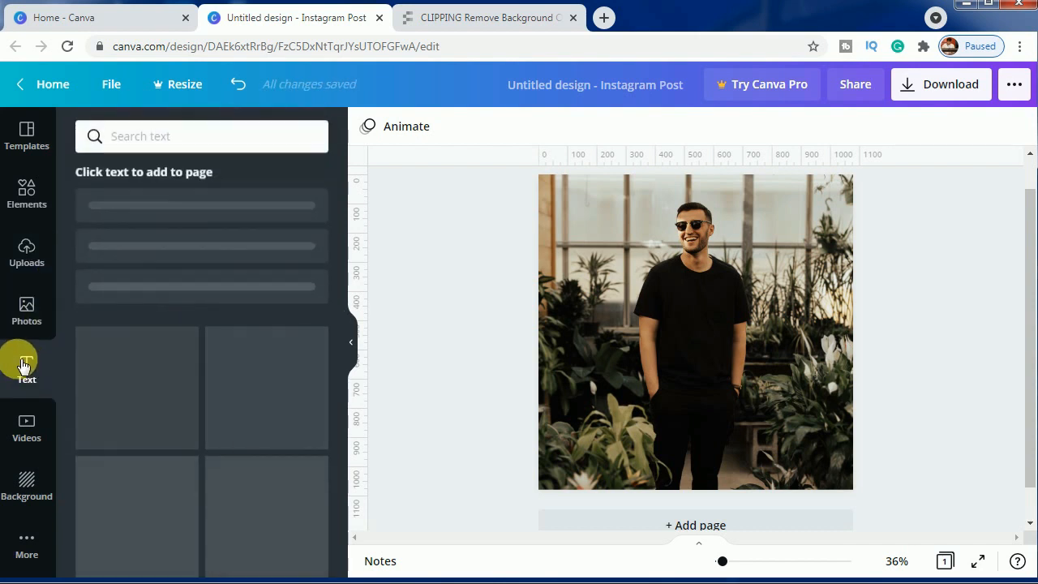
click(147, 219)
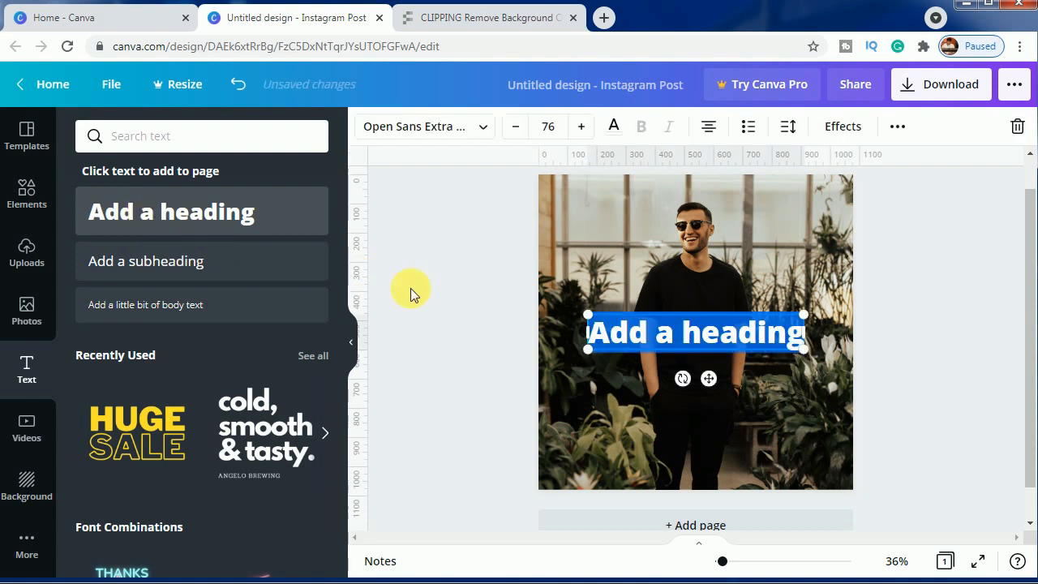
text(DOUBLE)
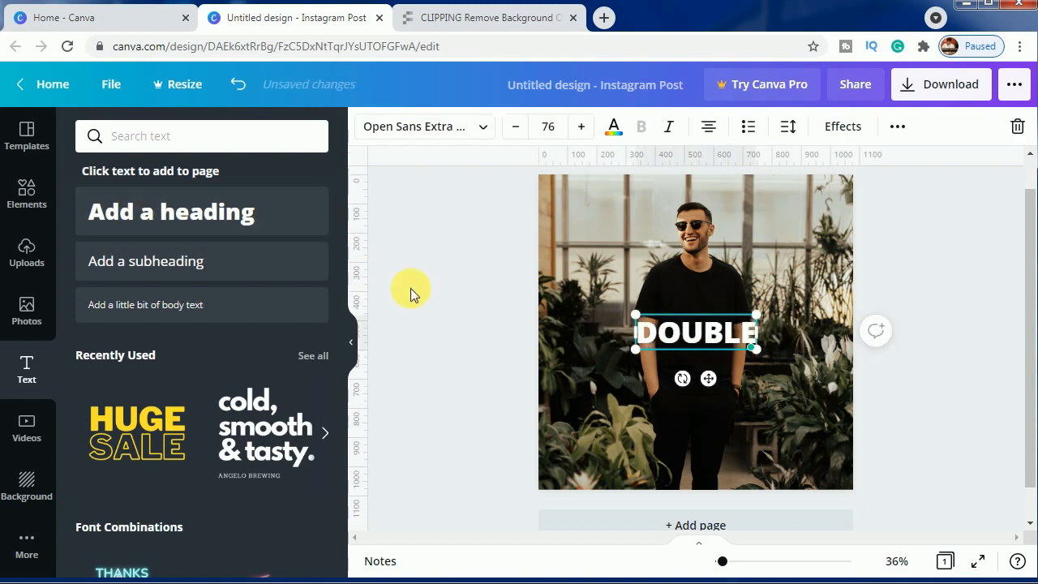
key(Return)
text(TEXT)
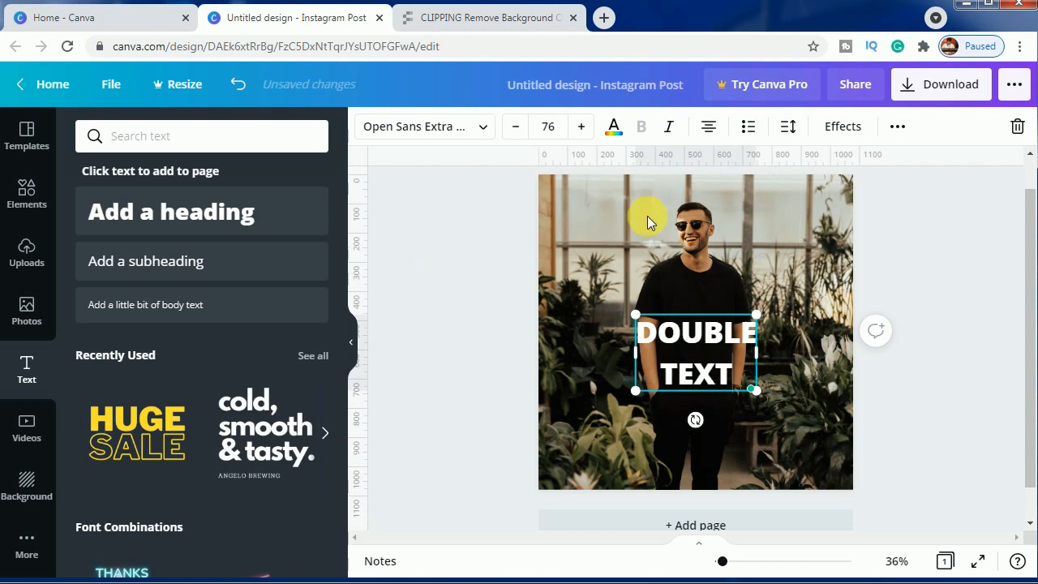
Make the whole DOUBLE TEXT heading italic and deselect the text.
double_click(702, 363)
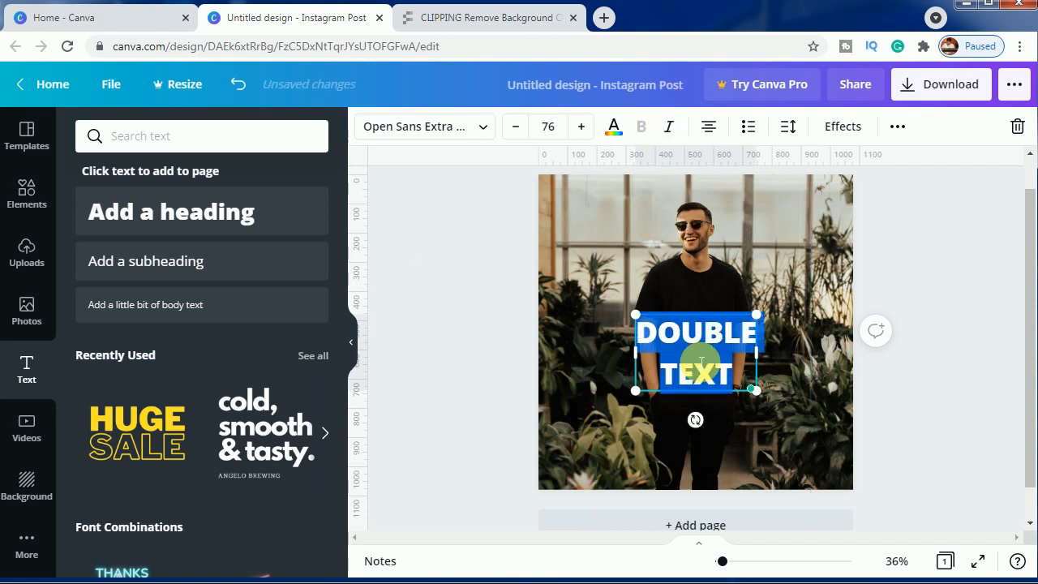
click(670, 129)
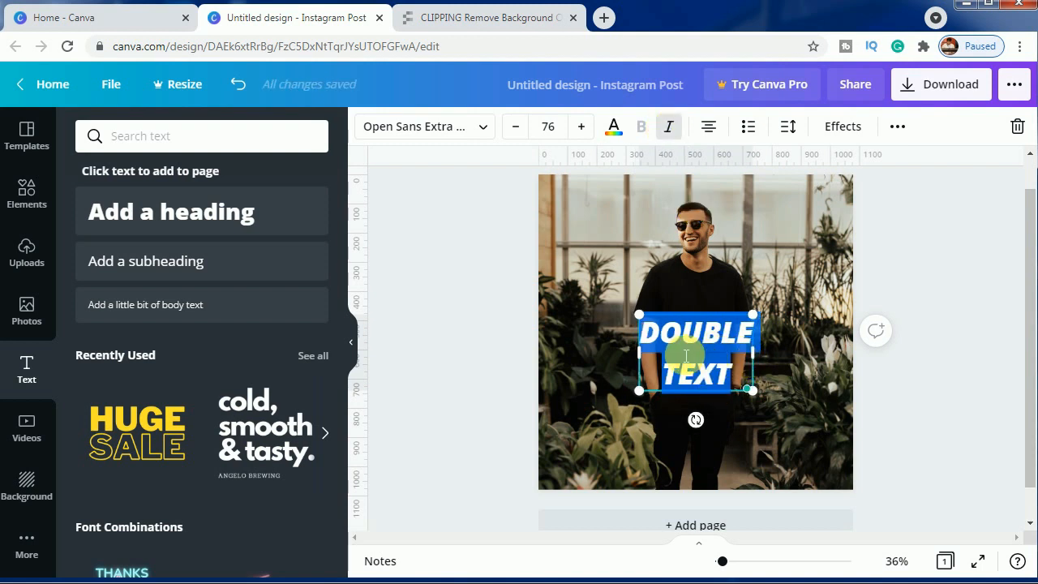
click(737, 373)
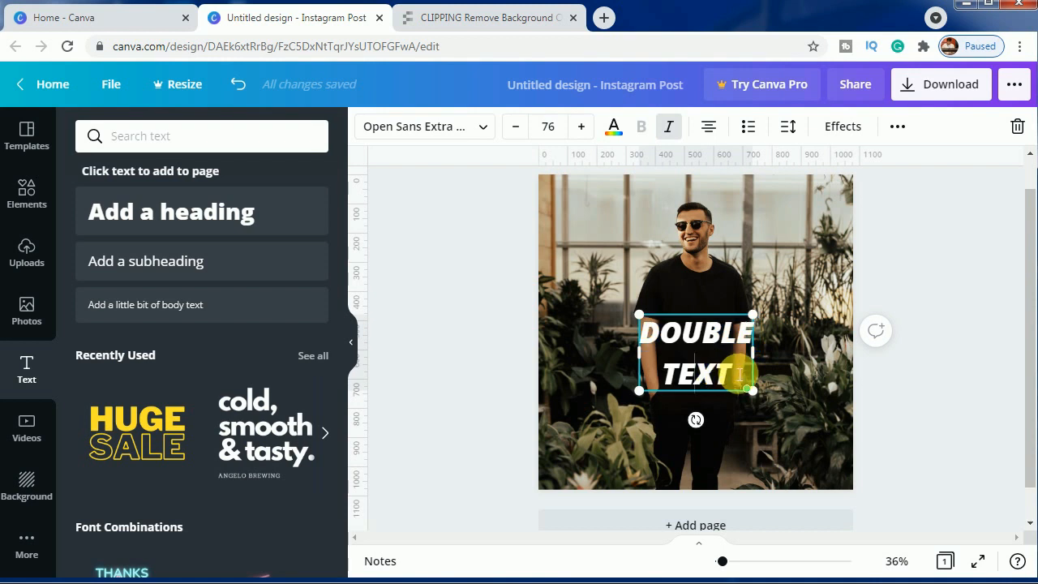
triple_click(739, 374)
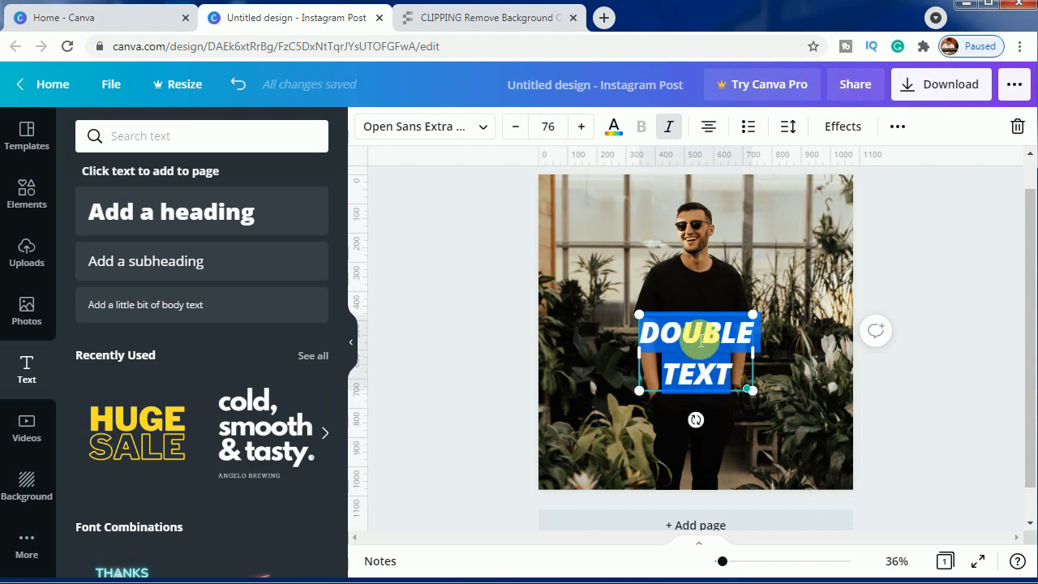
click(755, 363)
click(891, 394)
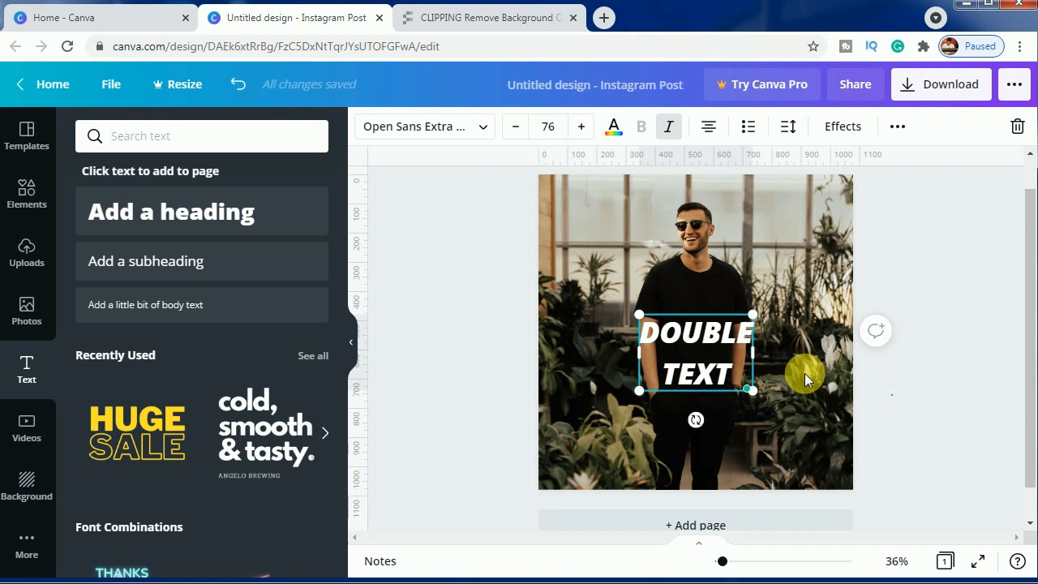
Enlarge the DOUBLE TEXT heading to about font size 169 and centre it across the man's torso.
click(722, 341)
drag(752, 314, 860, 266)
drag(647, 390, 636, 388)
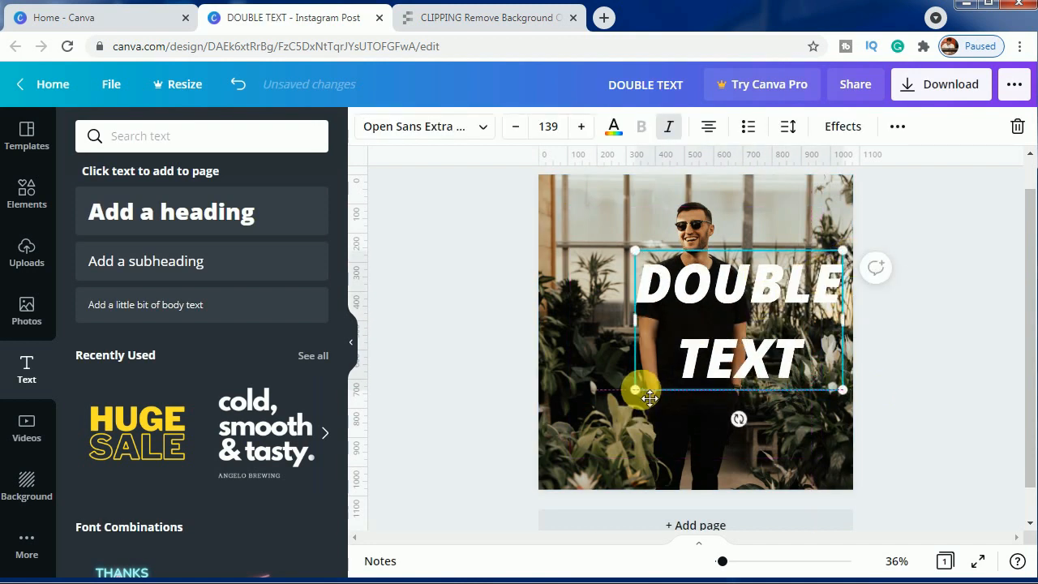
mouse_move(667, 358)
mouse_down()
mouse_move(616, 363)
mouse_move(673, 371)
mouse_up()
drag(799, 262, 835, 239)
drag(589, 421, 556, 426)
drag(731, 405, 736, 402)
drag(835, 451, 777, 369)
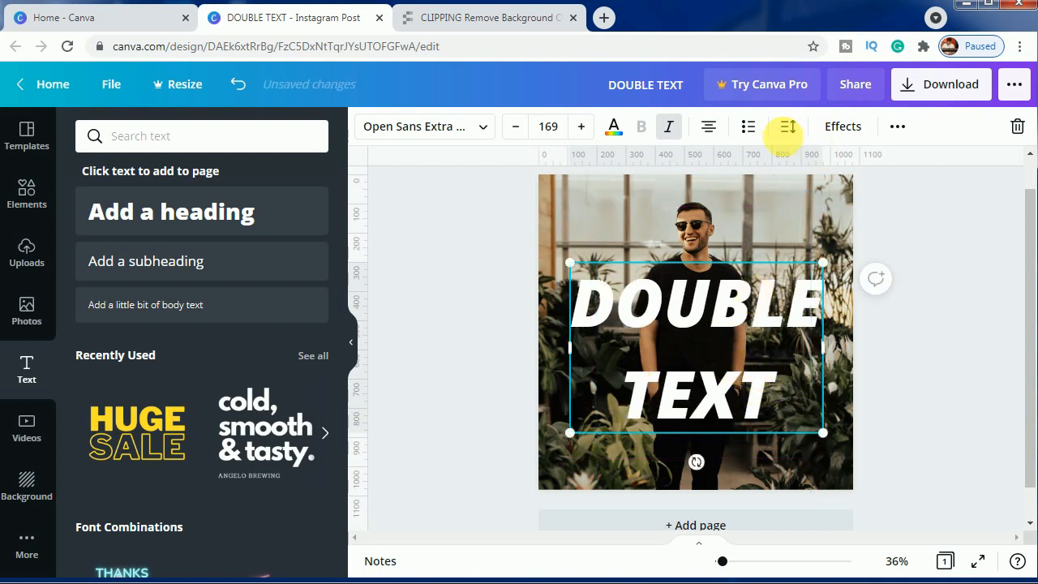
Tighten the line spacing of the DOUBLE TEXT heading and send it backward behind the man cutout.
click(788, 126)
drag(908, 216, 891, 222)
click(772, 321)
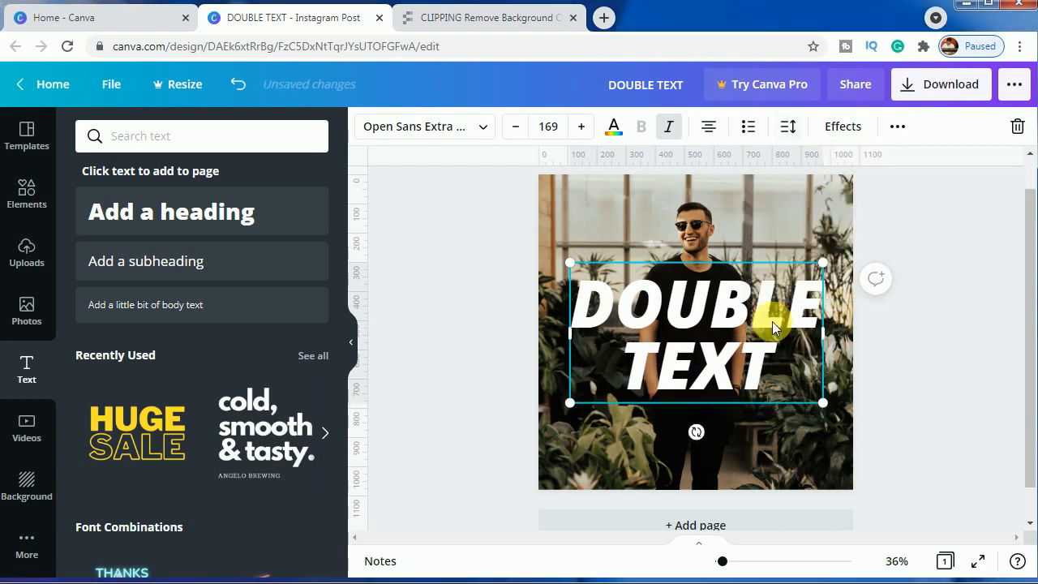
right_click(724, 317)
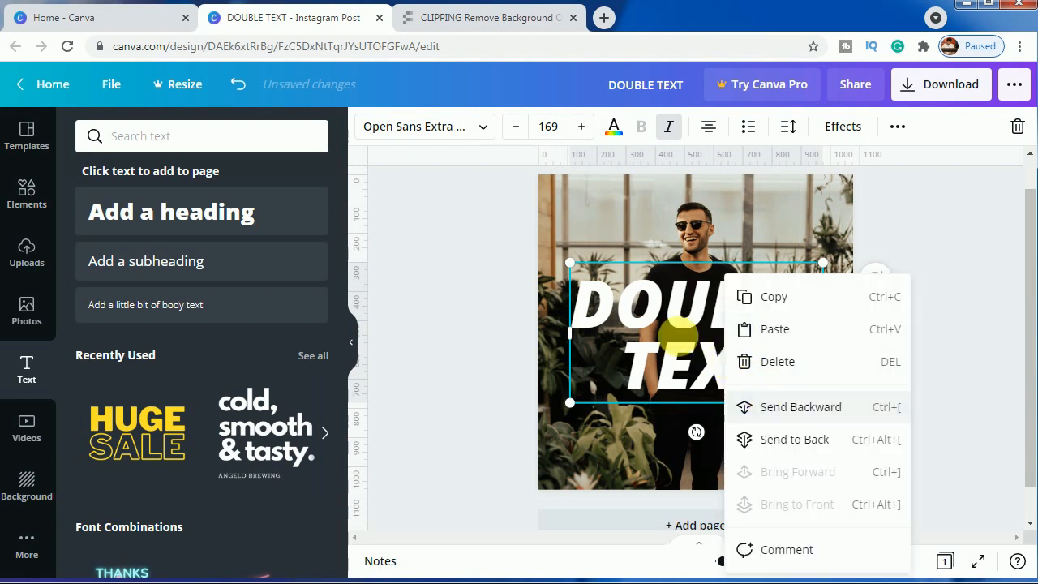
click(789, 411)
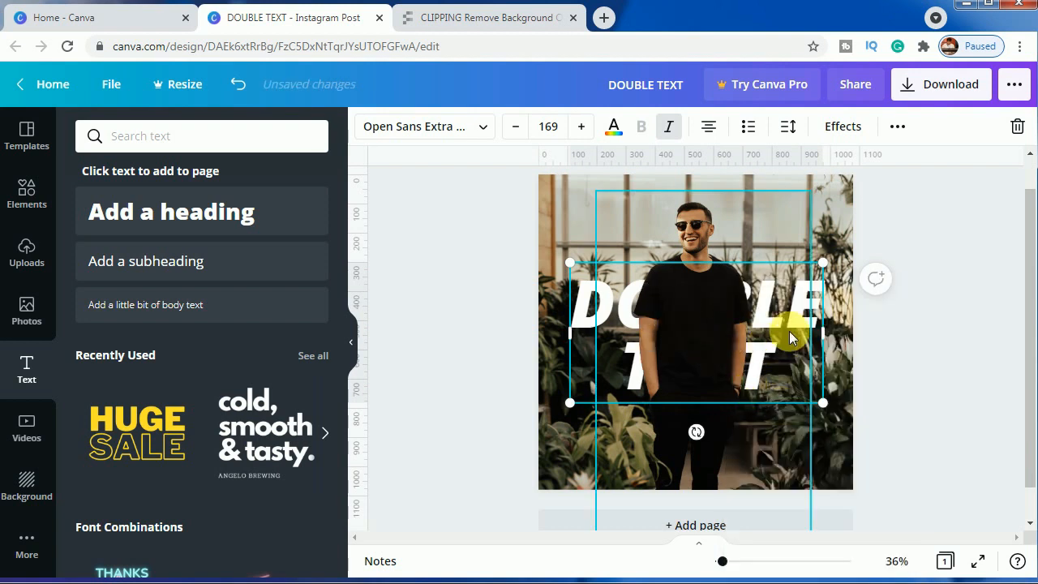
Duplicate the DOUBLE TEXT heading behind the man and align the copy exactly over the original text.
click(772, 315)
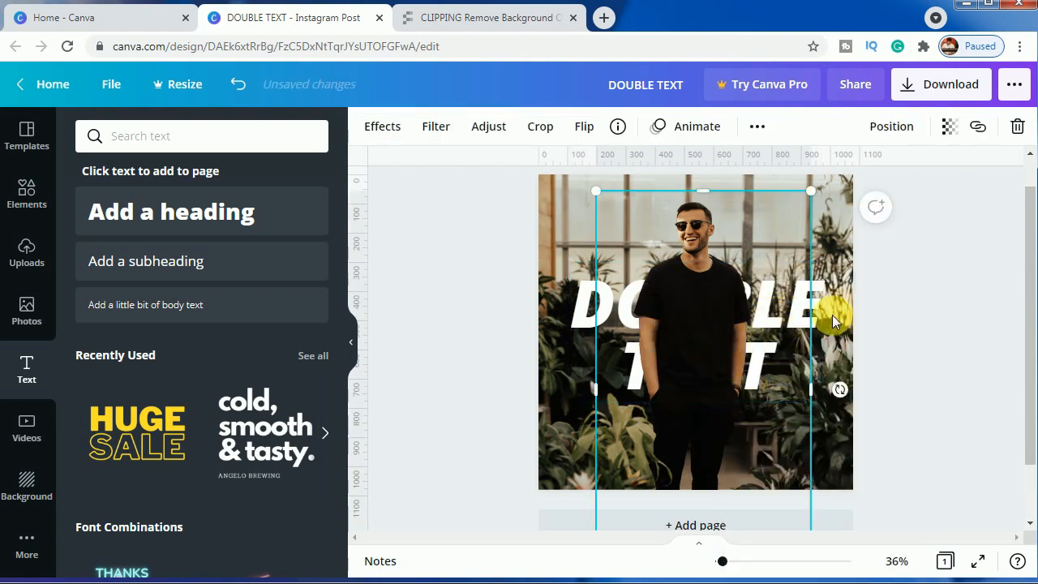
click(574, 308)
right_click(578, 313)
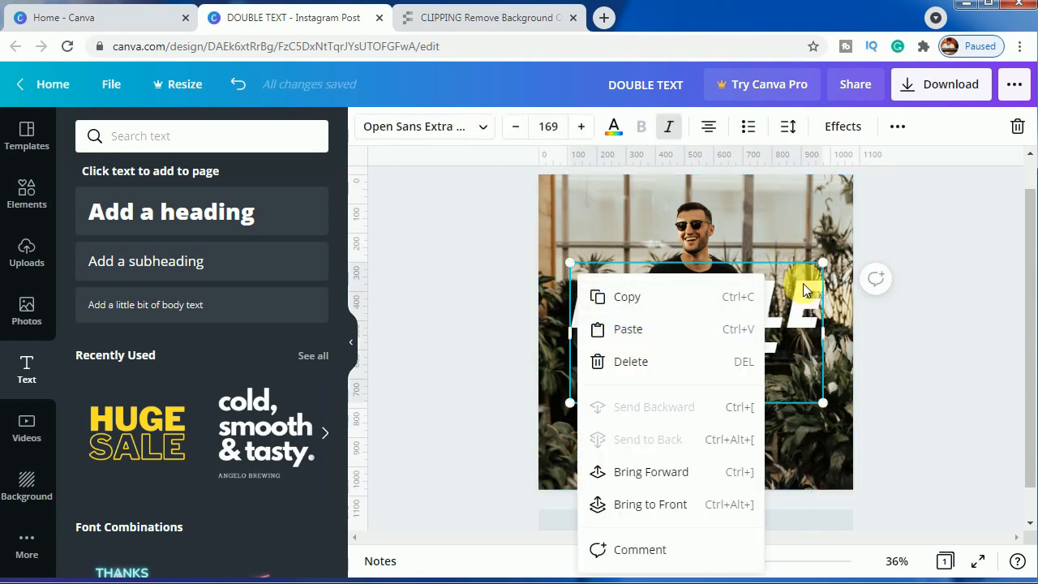
click(897, 128)
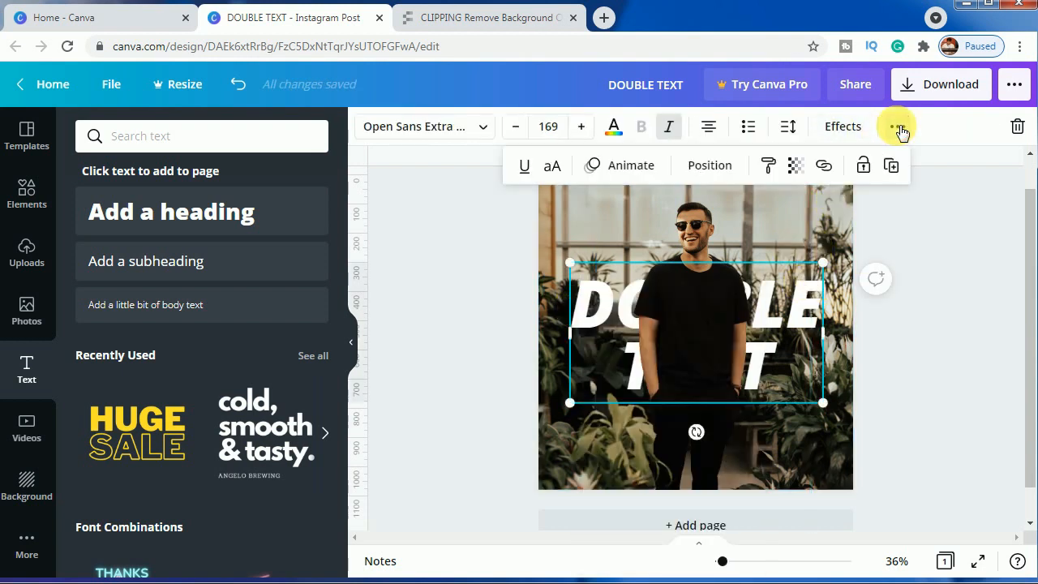
click(891, 167)
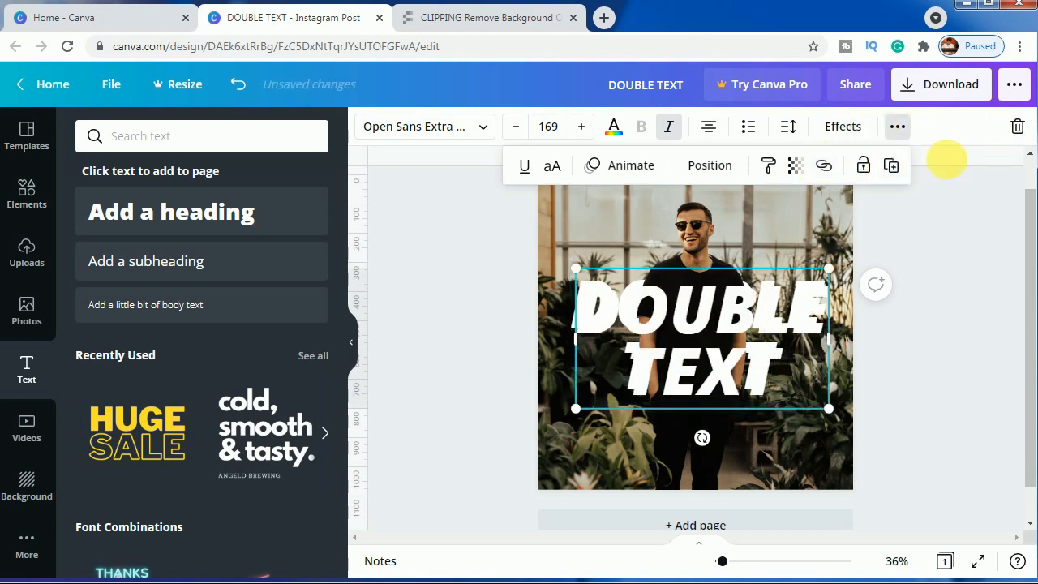
click(696, 365)
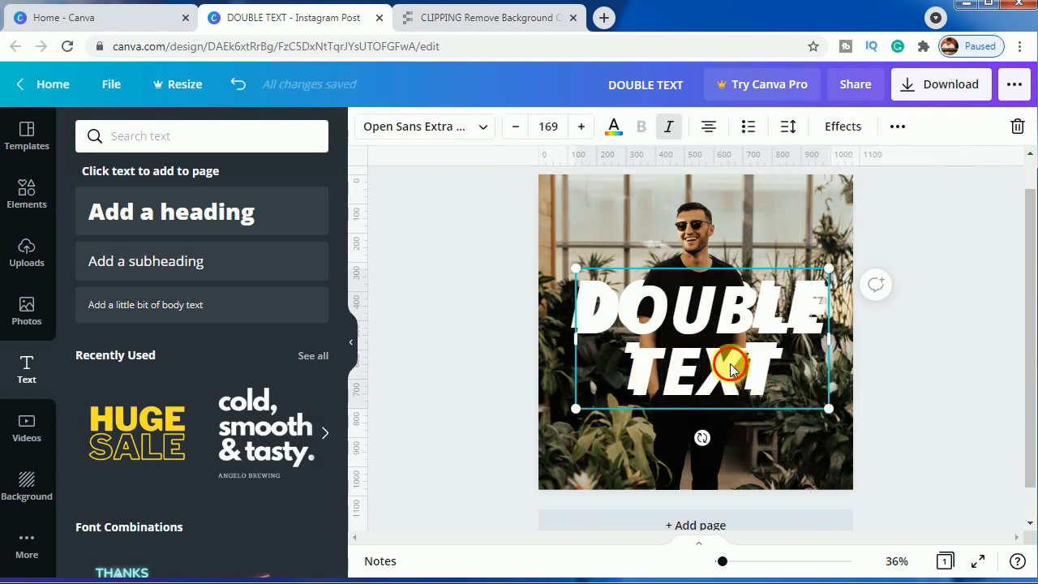
drag(730, 367, 725, 361)
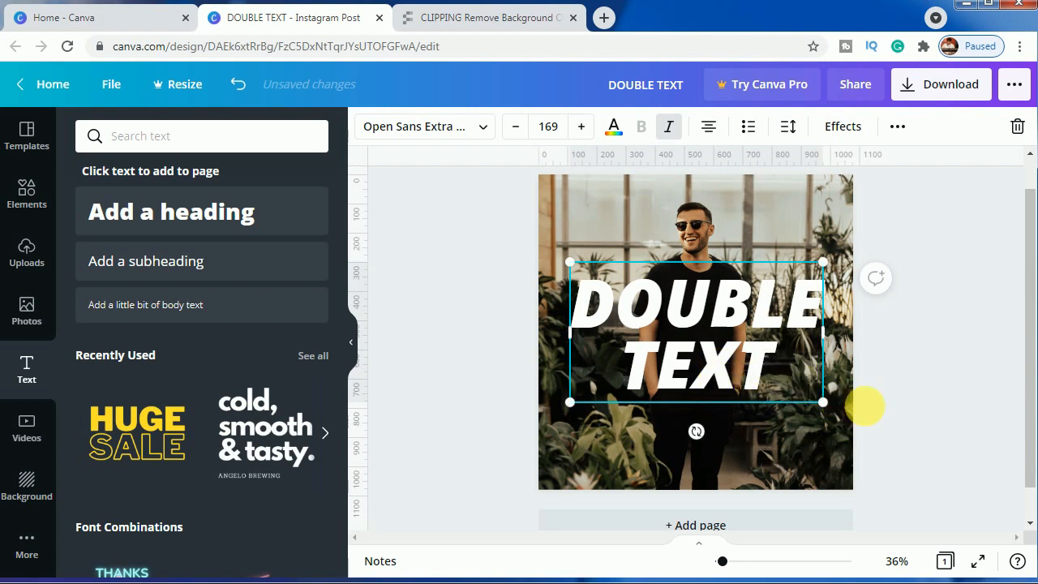
Apply the Hollow effect with a thickness of 3 to the front copy of DOUBLE TEXT and deselect it.
click(843, 130)
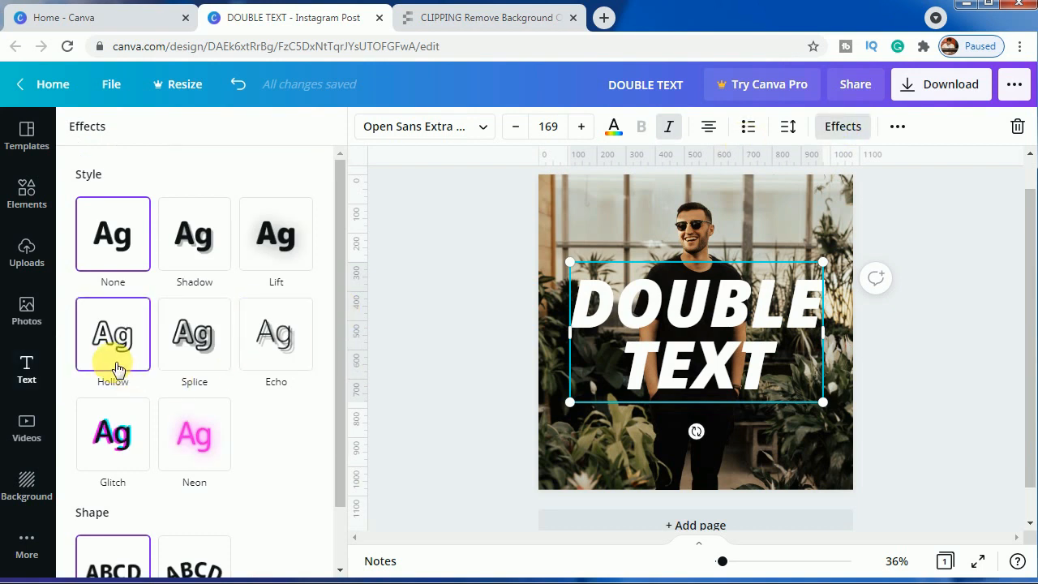
click(117, 369)
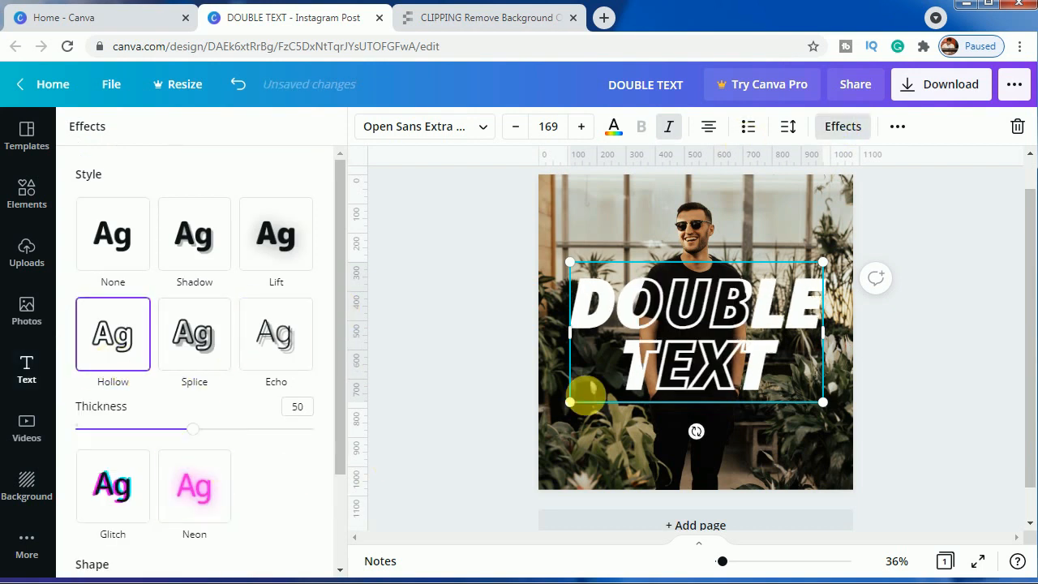
drag(191, 427, 84, 431)
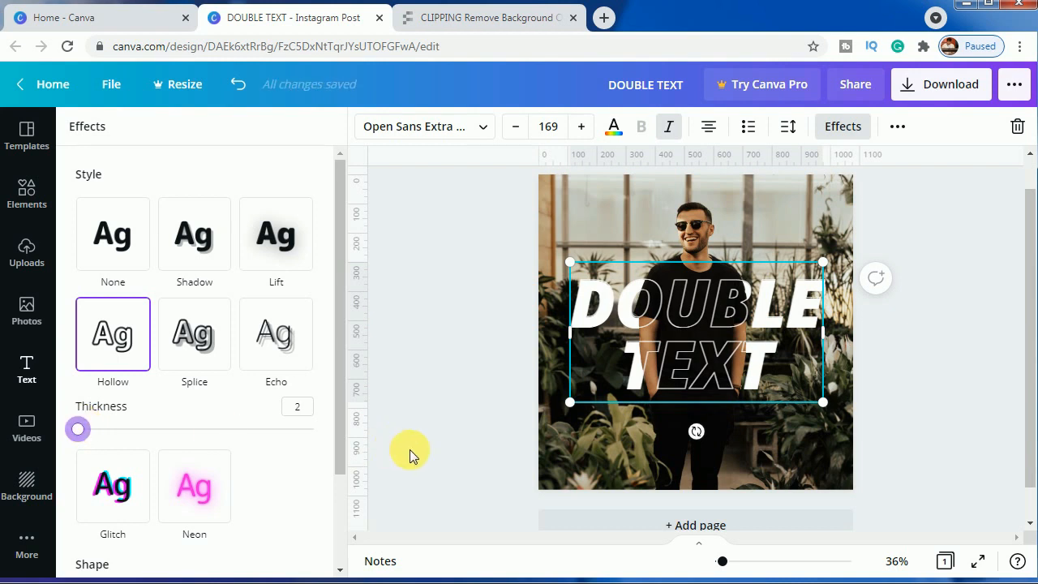
drag(78, 429, 82, 430)
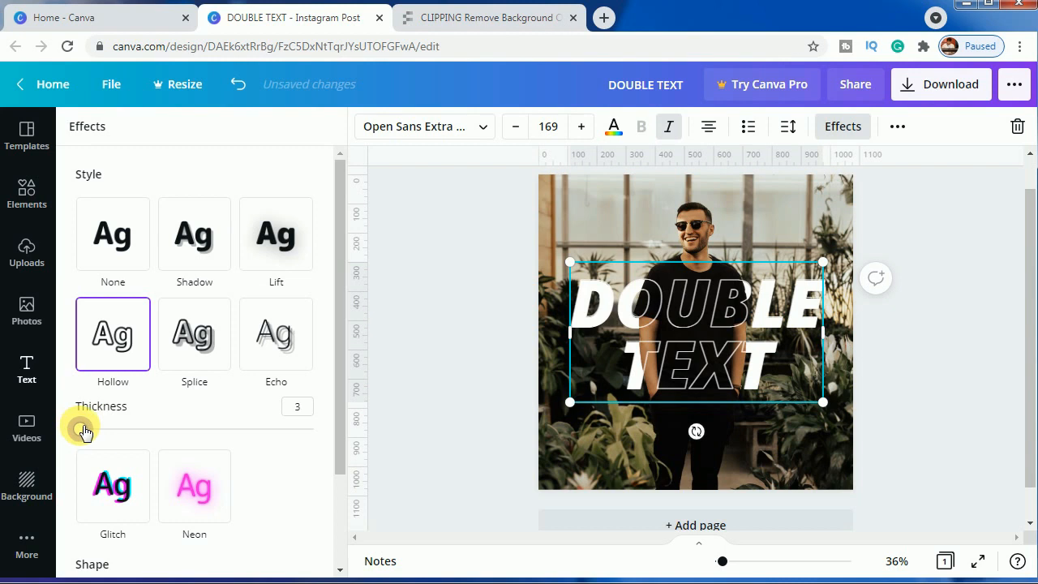
click(437, 454)
click(436, 433)
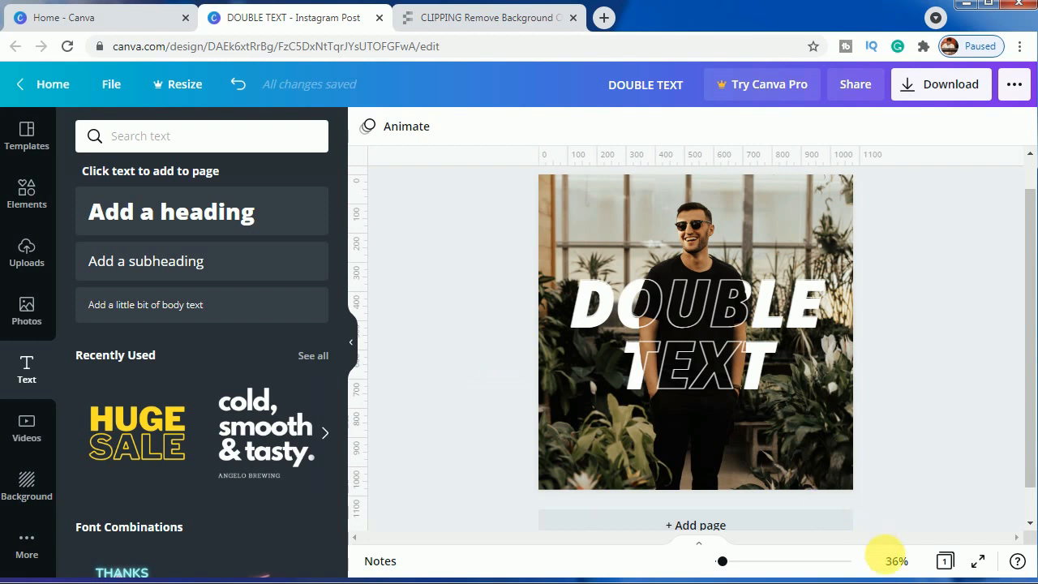
Nudge the hollow DOUBLE TEXT copy vertically in small increments to line its outlines up with the solid text behind, and deselect it.
drag(736, 563, 728, 564)
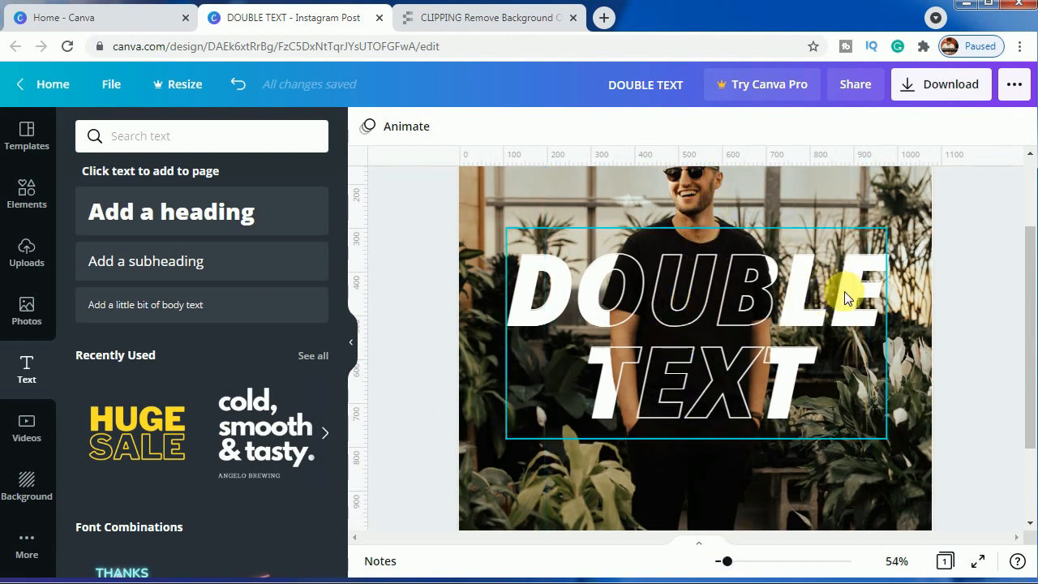
click(825, 318)
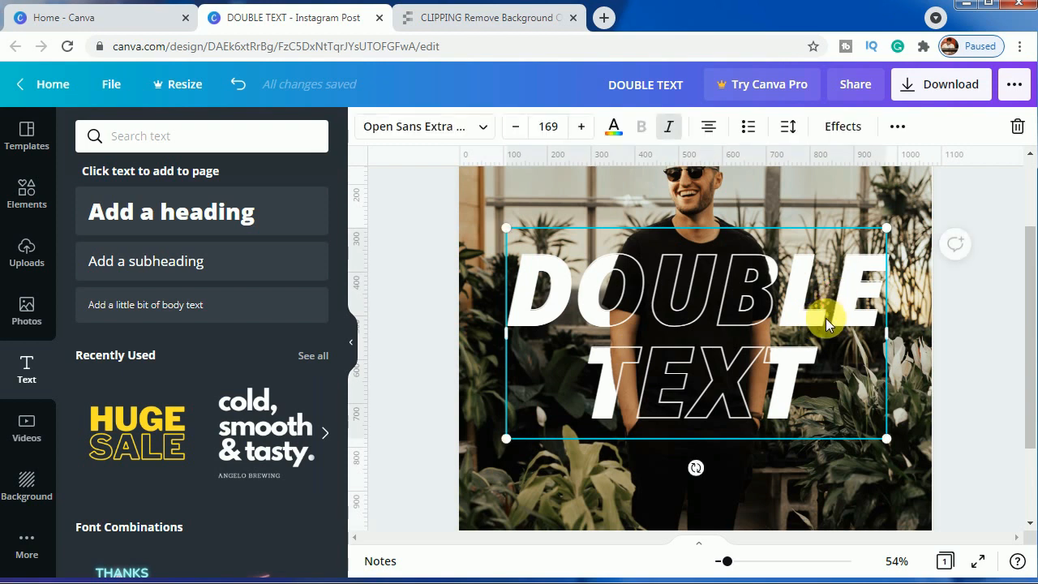
key(Up)
key(Up)
key(Down)
key(Down)
key(Down)
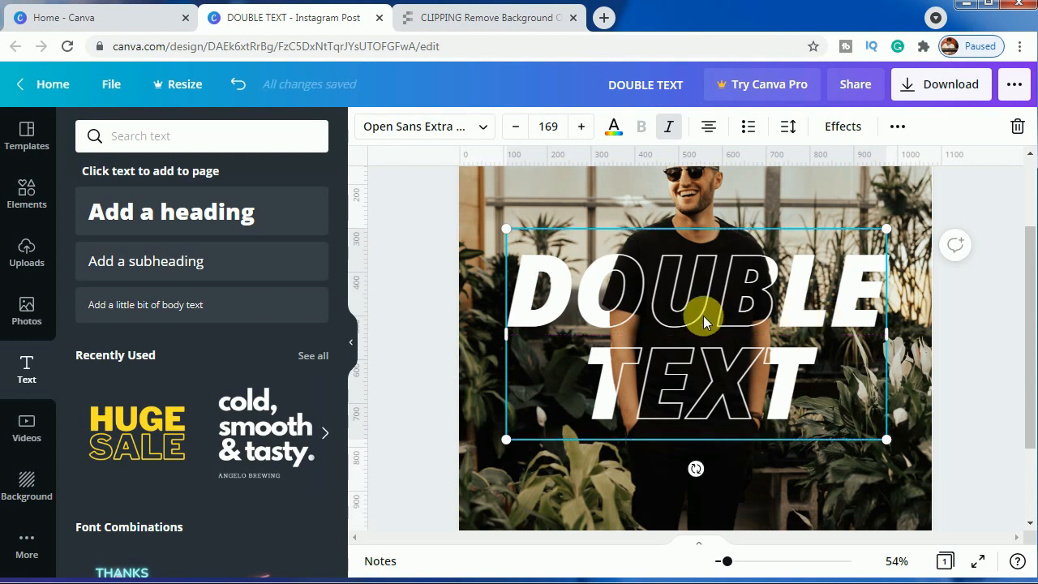
click(978, 420)
drag(746, 571, 724, 571)
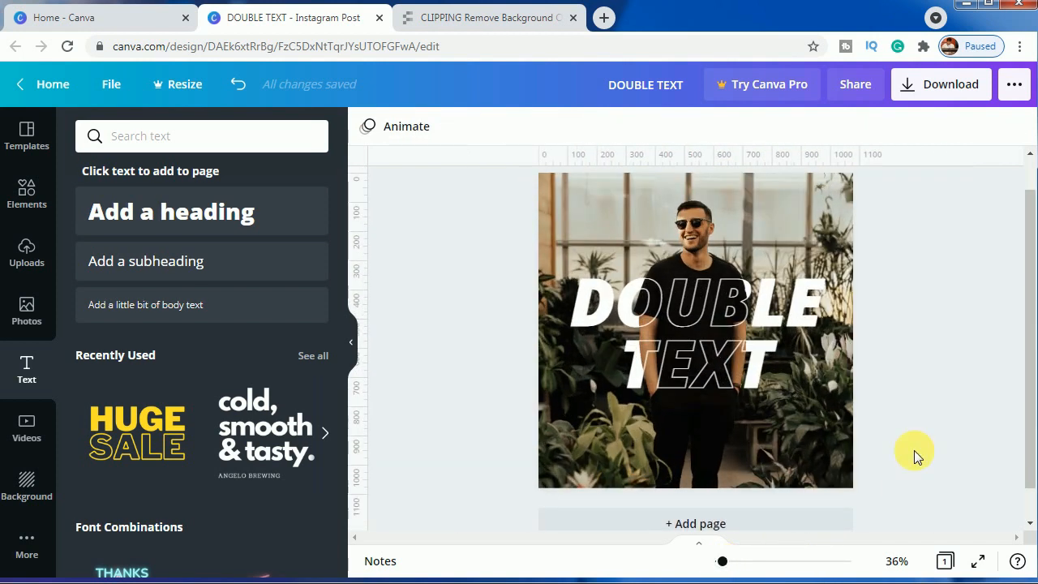